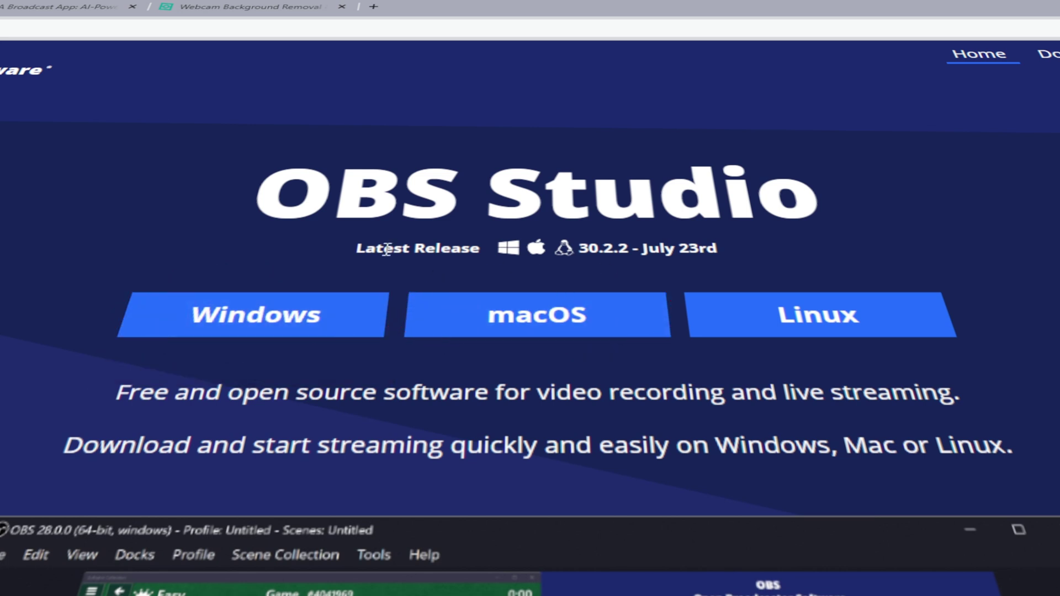
# Start the Windows download of OBS Studio, then go to the NVIDIA Broadcast page tab
pyautogui.click(262, 314)
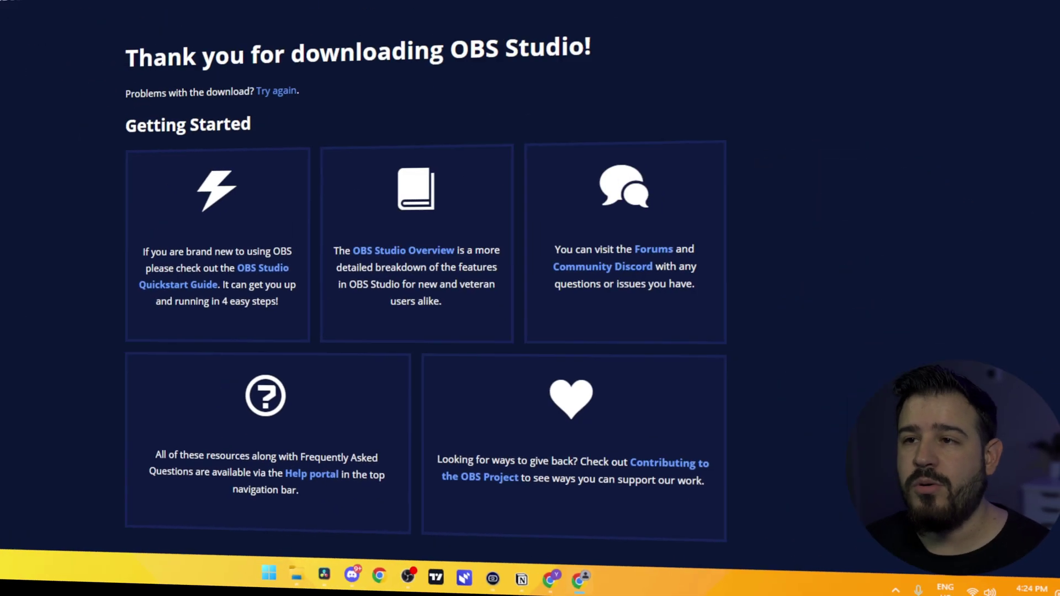
pyautogui.click(368, 11)
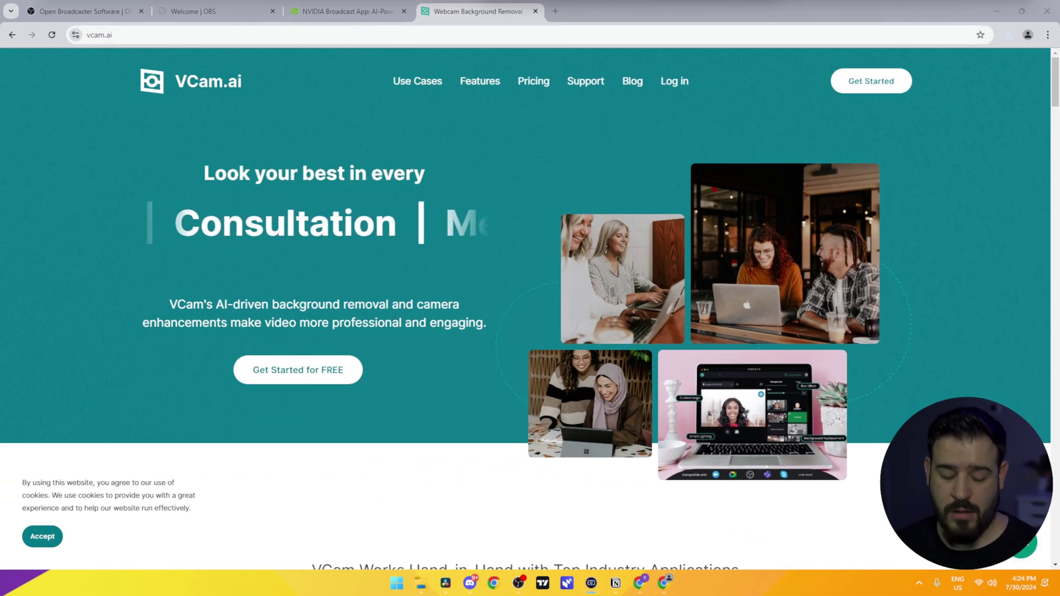
# Launch NVIDIA Broadcast by searching 'nvidia broadcast' in the Start menu
pyautogui.press('super')
pyautogui.write('nvidia broadcast')
pyautogui.press('Return')
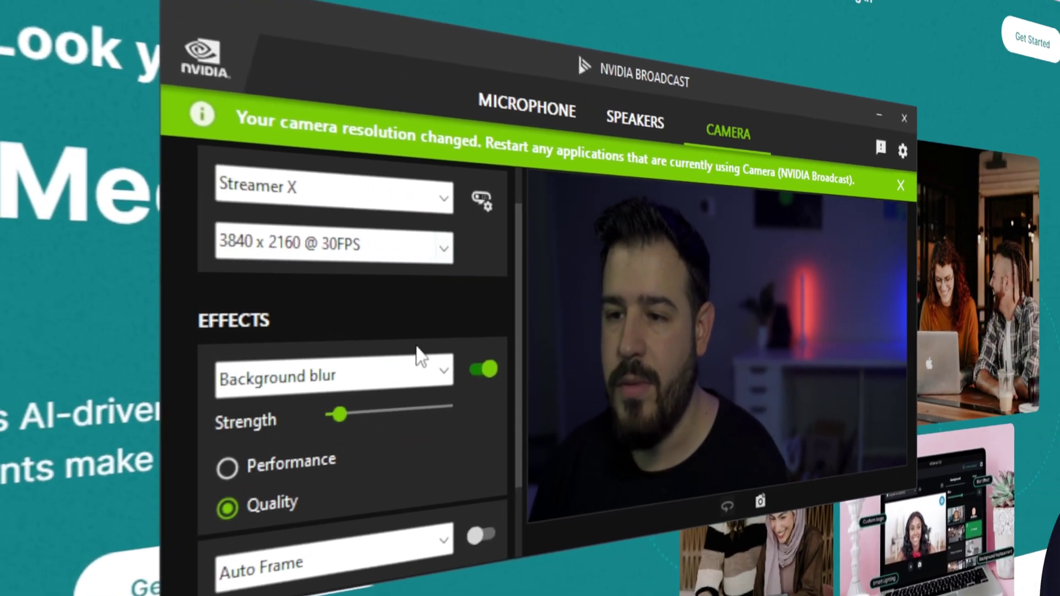
# Keep Streamer X as the camera source at 3840 x 2160 resolution
pyautogui.click(369, 196)
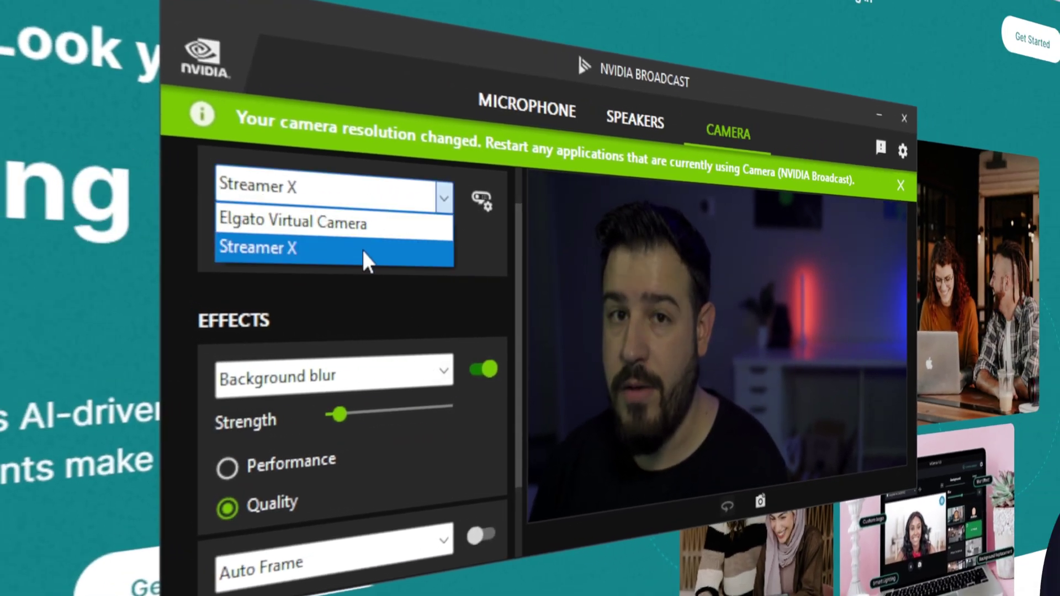
pyautogui.click(478, 247)
pyautogui.click(444, 248)
pyautogui.click(442, 256)
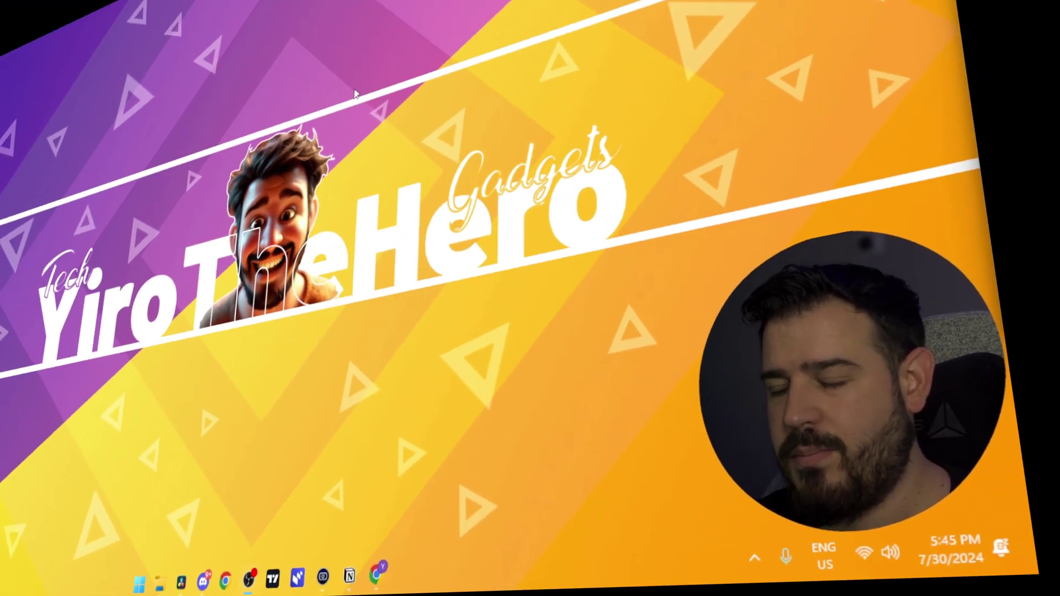
# Launch VCam from a 'vcam' Start search and check its camera list, keeping OBS Virtual Camera
pyautogui.press('super')
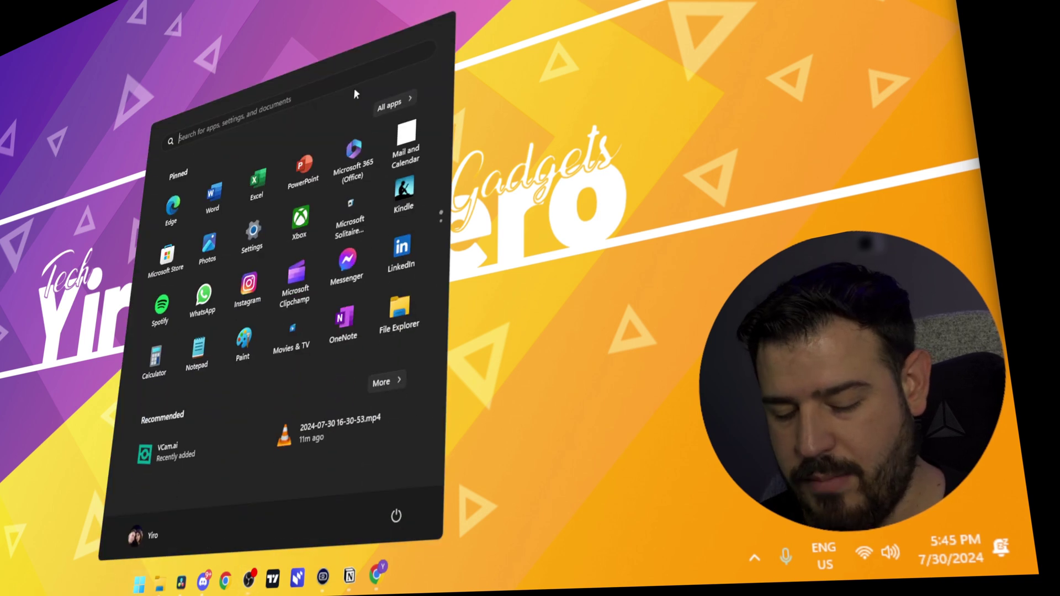
pyautogui.write('vcam')
pyautogui.press('Return')
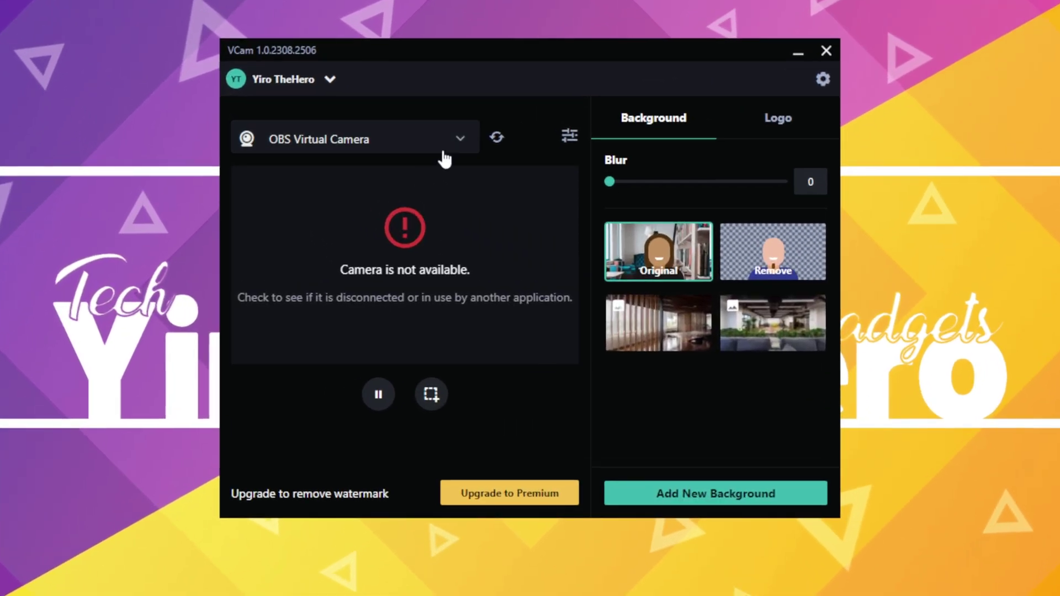
pyautogui.click(475, 197)
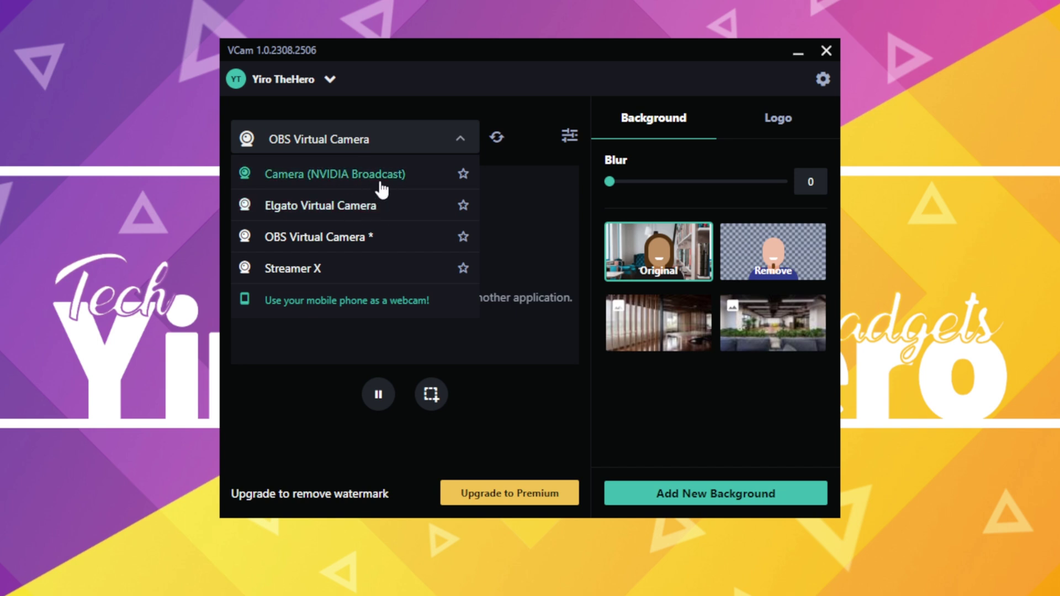
pyautogui.click(426, 137)
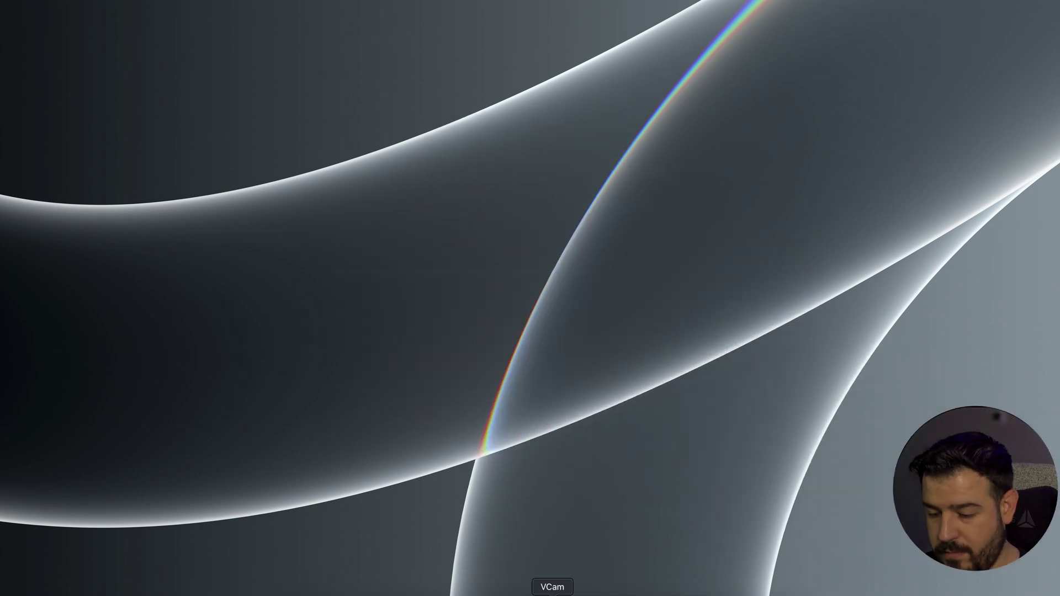
# Turn on VCam's Background Blur and set the Blur Level to 12 after trying 23
pyautogui.click(552, 592)
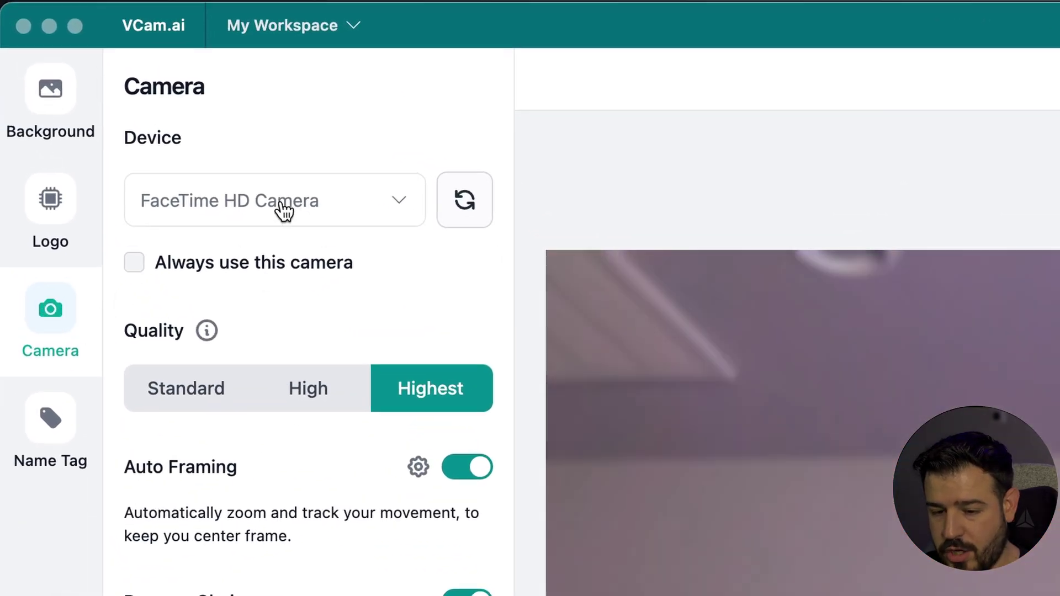
pyautogui.click(62, 106)
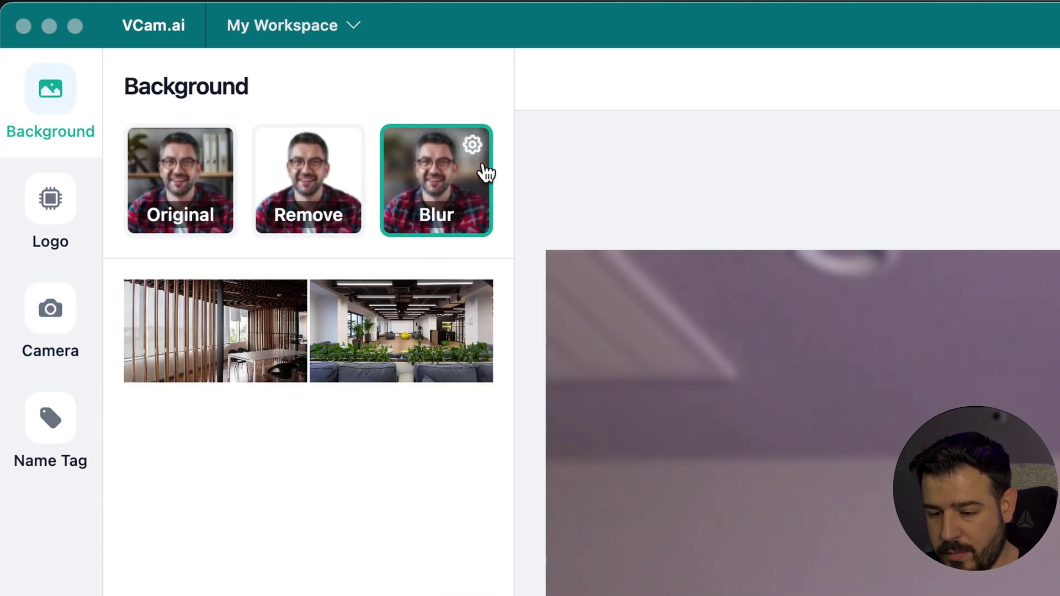
pyautogui.click(473, 146)
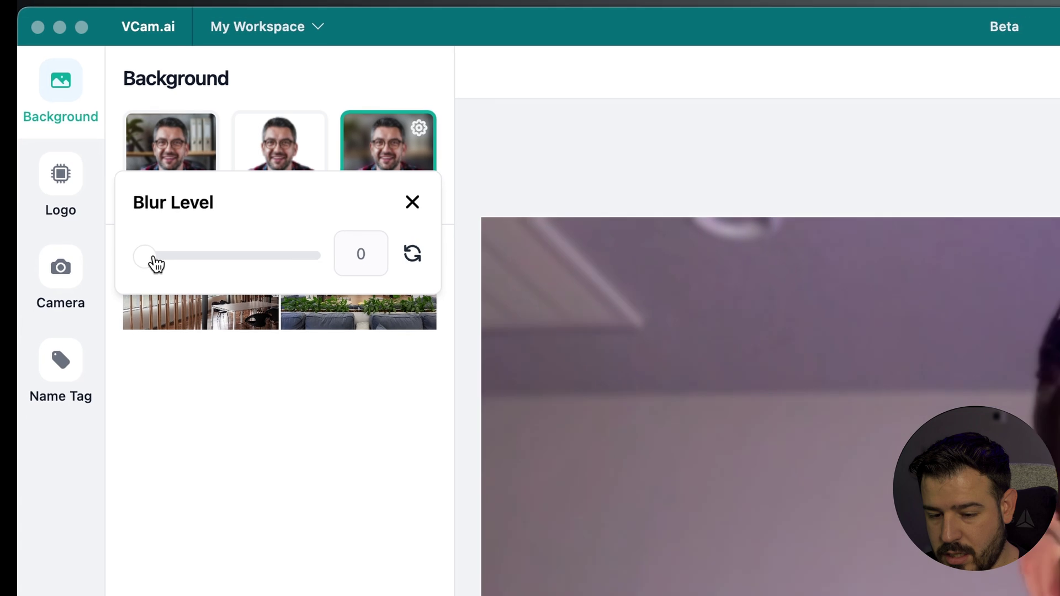
pyautogui.moveTo(163, 305); pyautogui.dragTo(296, 301)
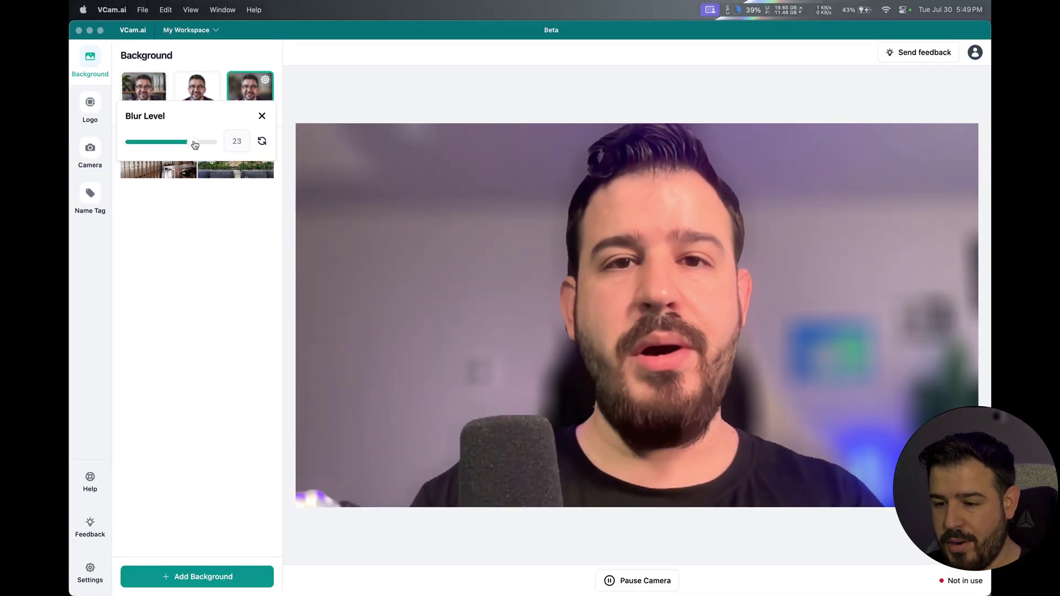
pyautogui.moveTo(194, 144); pyautogui.dragTo(164, 143)
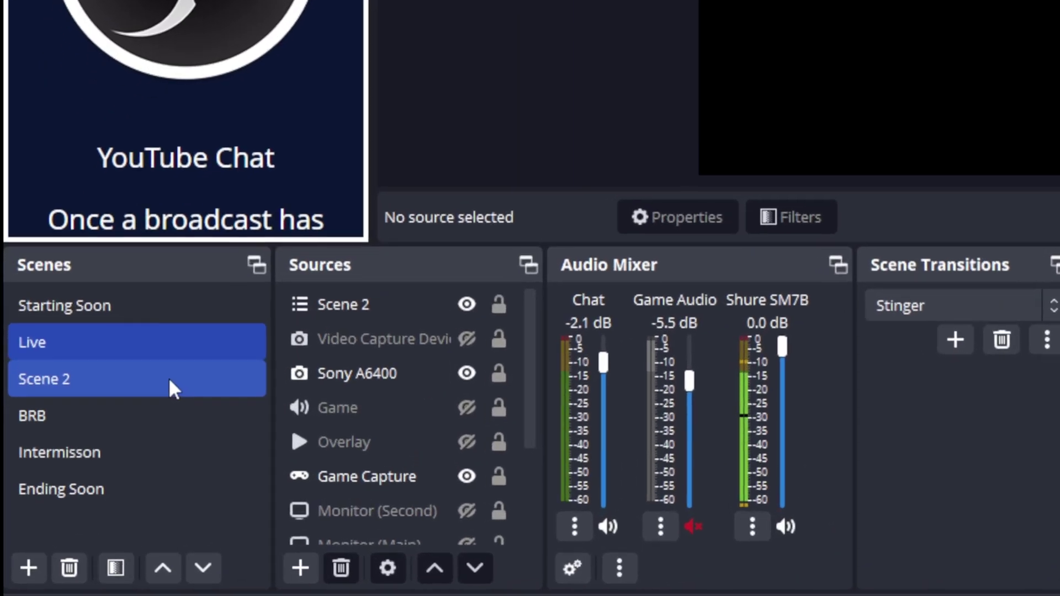
# Start adding a new video capture source in OBS, then cancel it
pyautogui.click(300, 568)
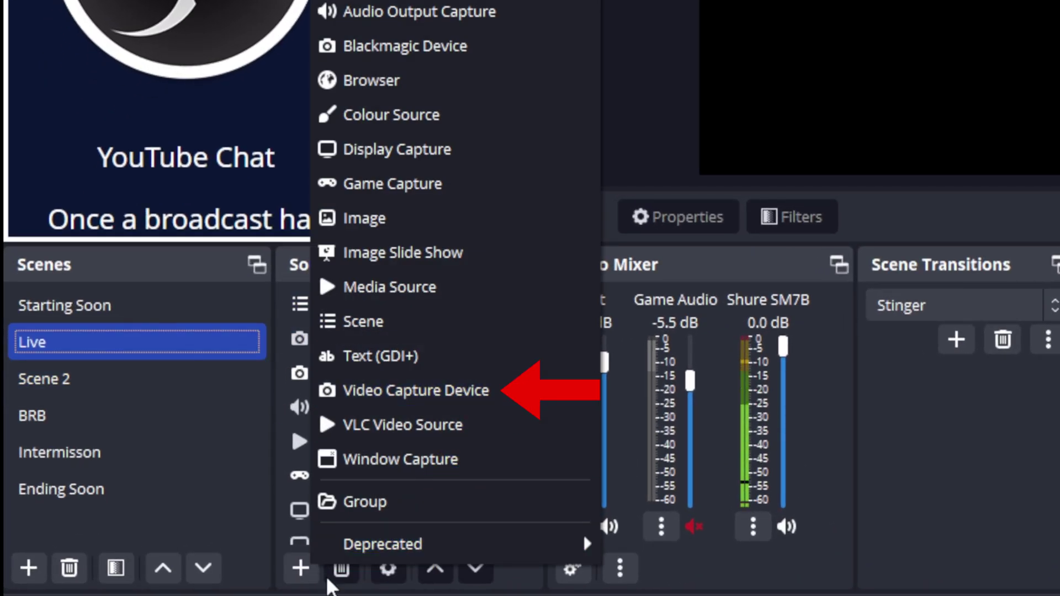
pyautogui.click(415, 391)
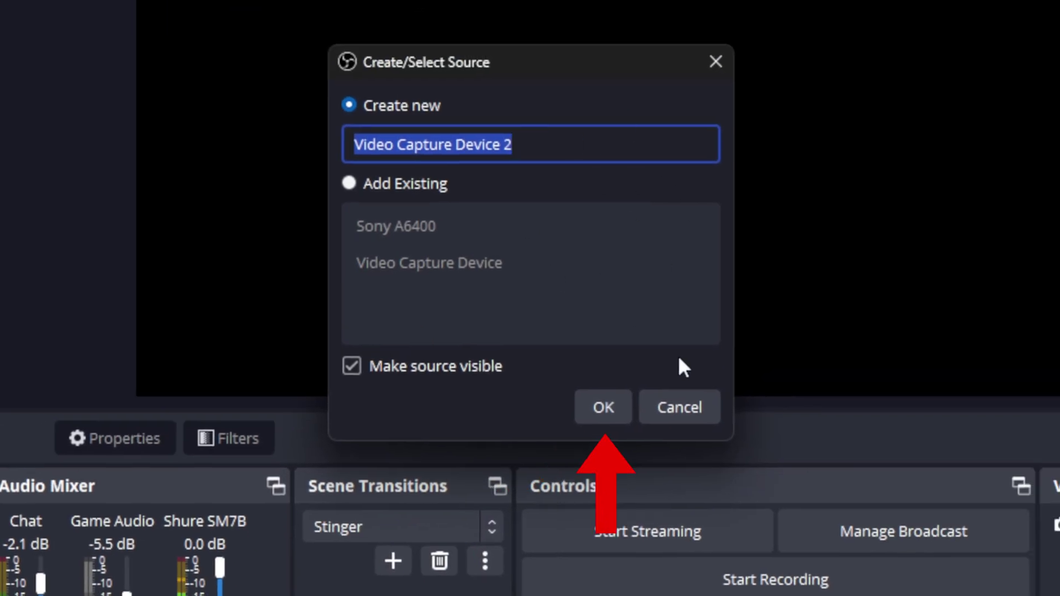
pyautogui.click(661, 406)
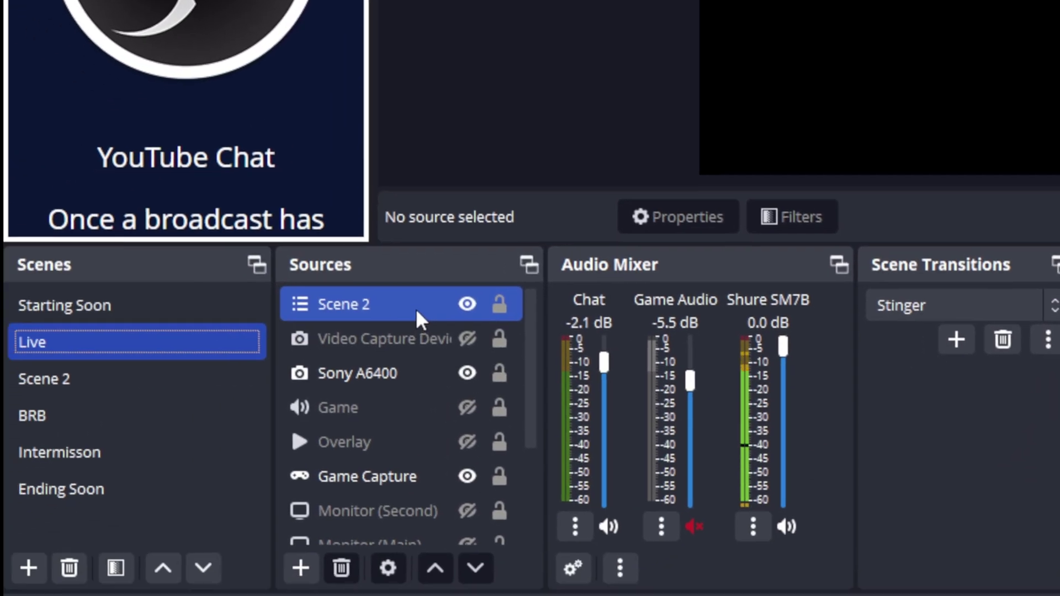
# Confirm the Video Capture Device source uses Camera (NVIDIA Broadcast) in its properties
pyautogui.click(306, 353)
pyautogui.click(409, 339)
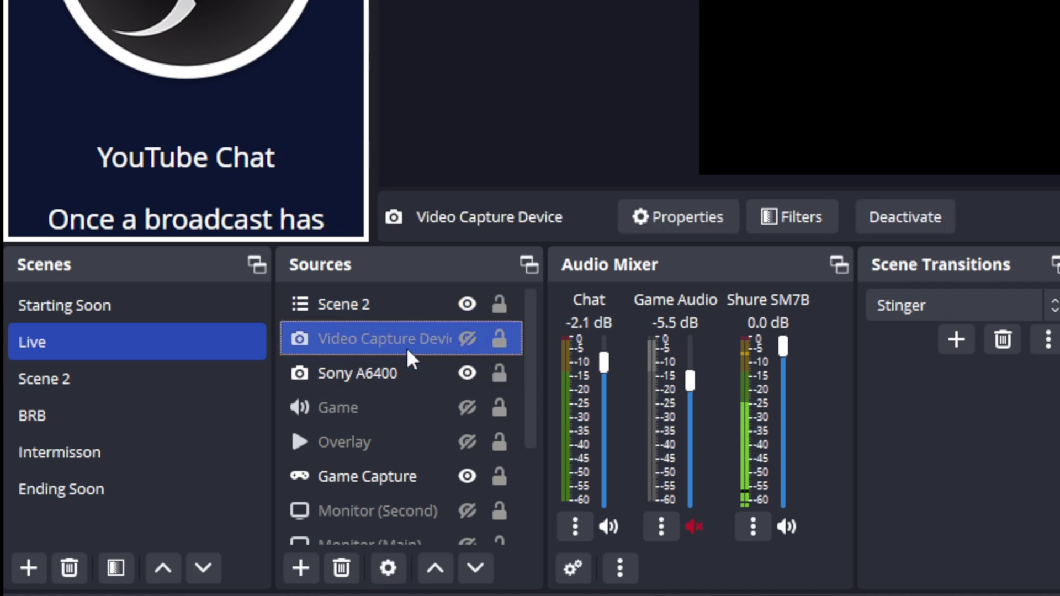
pyautogui.rightClick(413, 338)
pyautogui.click(464, 372)
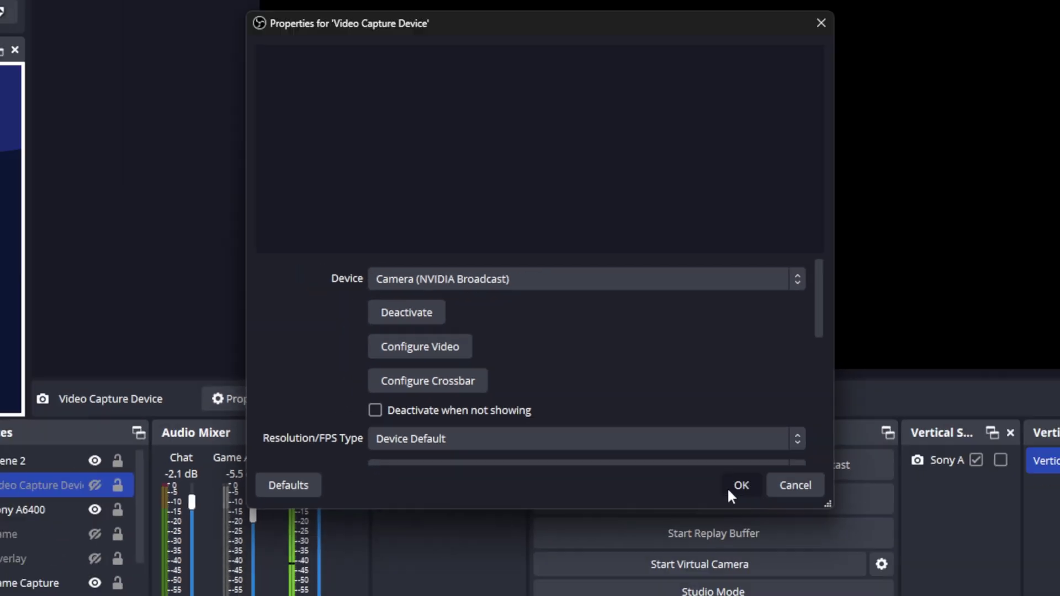
pyautogui.click(843, 555)
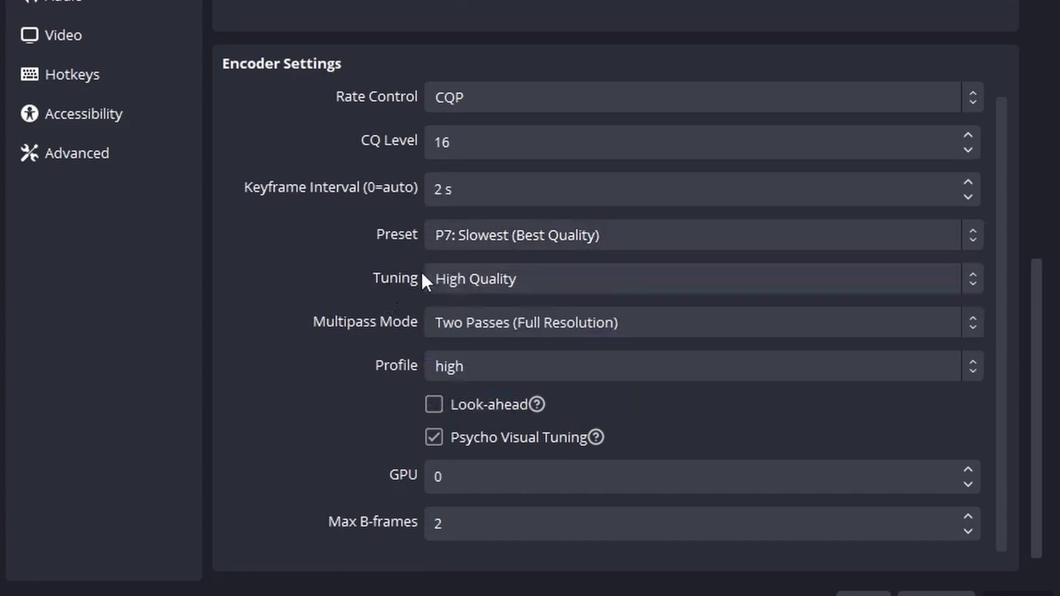
pyautogui.click(448, 279)
pyautogui.click(446, 272)
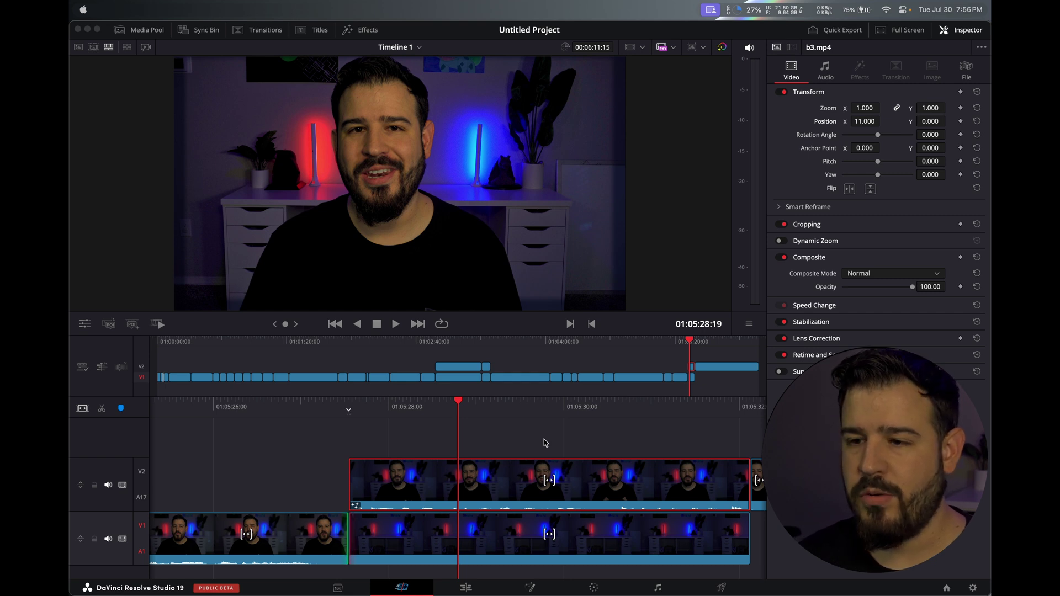
# Temporarily disable the upper V2 clip to view the V1 copy below, then re-enable it
pyautogui.press('u')
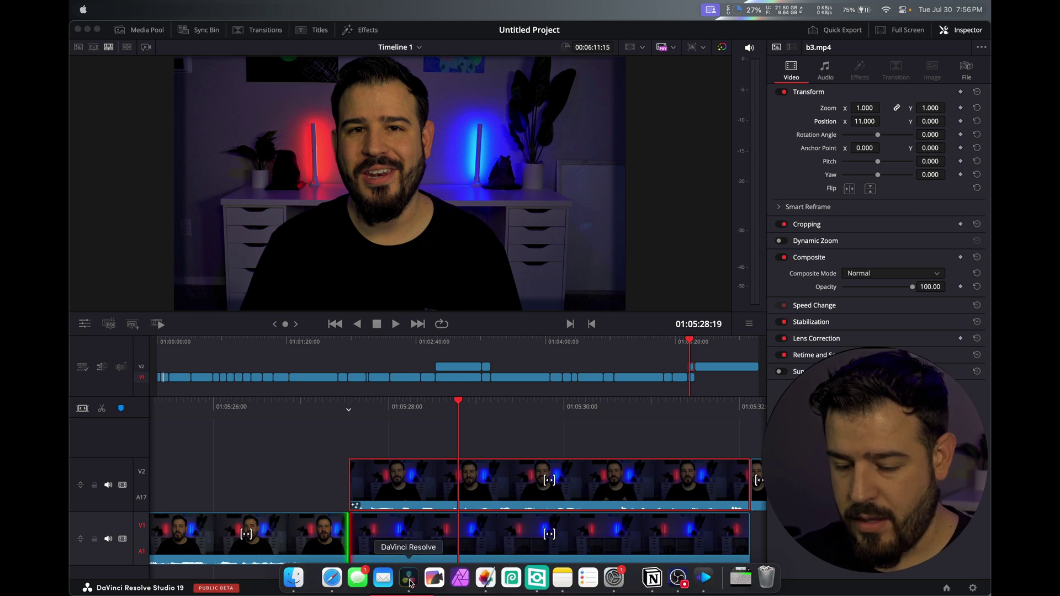
pyautogui.press('Left')
pyautogui.press('Left')
pyautogui.press('Left')
pyautogui.press('Left')
pyautogui.press('Left')
pyautogui.press('Left')
pyautogui.press('Left')
pyautogui.press('Left')
pyautogui.press('Left')
pyautogui.press('Left')
pyautogui.press('Left')
pyautogui.press('Left')
pyautogui.press('Left')
pyautogui.press('Left')
pyautogui.press('Left')
pyautogui.press('Left')
pyautogui.press('Left')
pyautogui.press('Left')
pyautogui.press('Left')
pyautogui.press('Left')
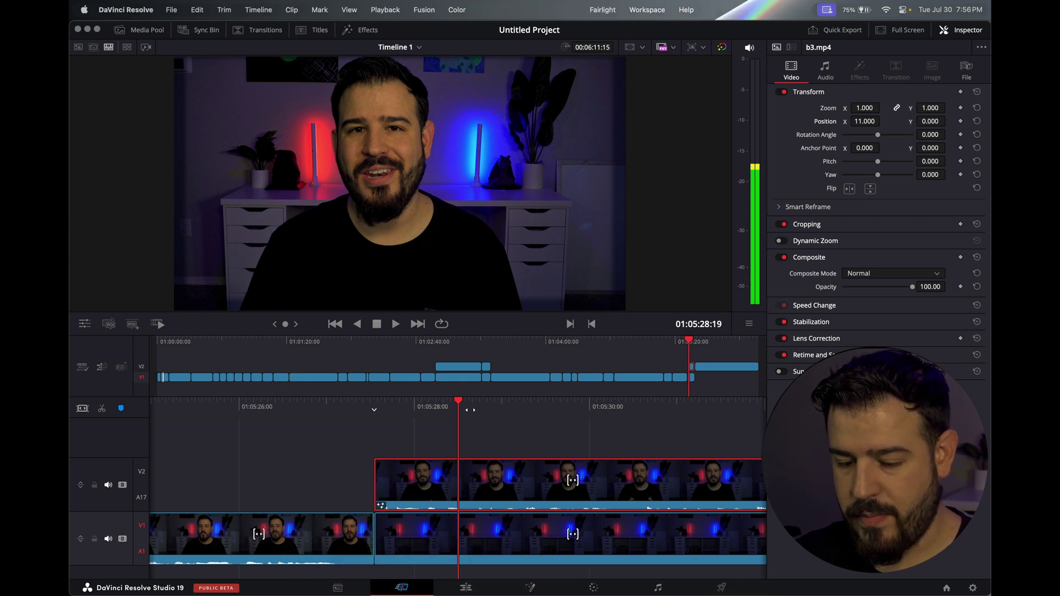
pyautogui.click(519, 540)
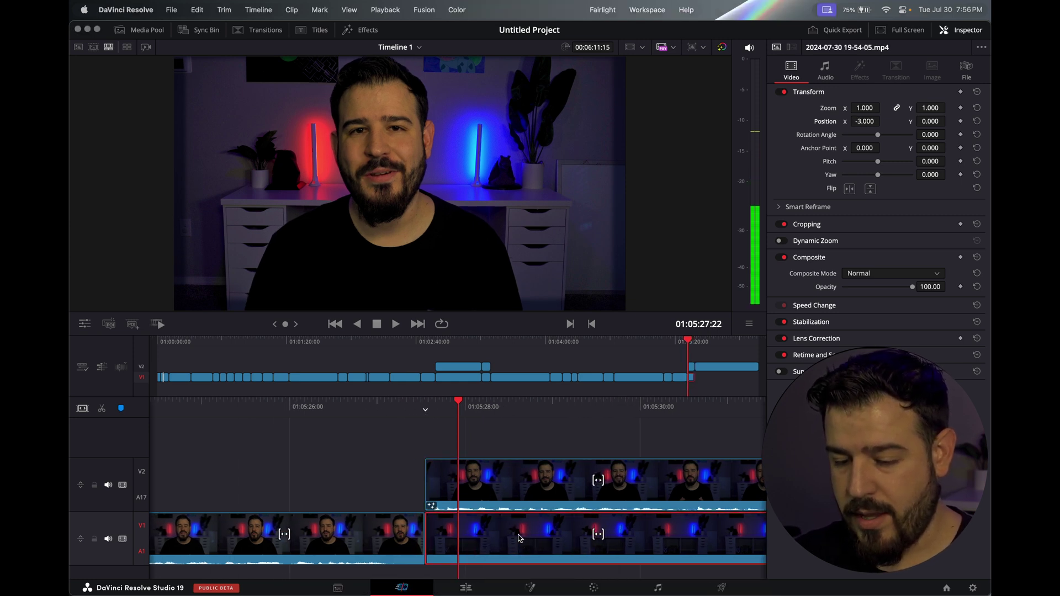
pyautogui.rightClick(519, 506)
pyautogui.click(568, 361)
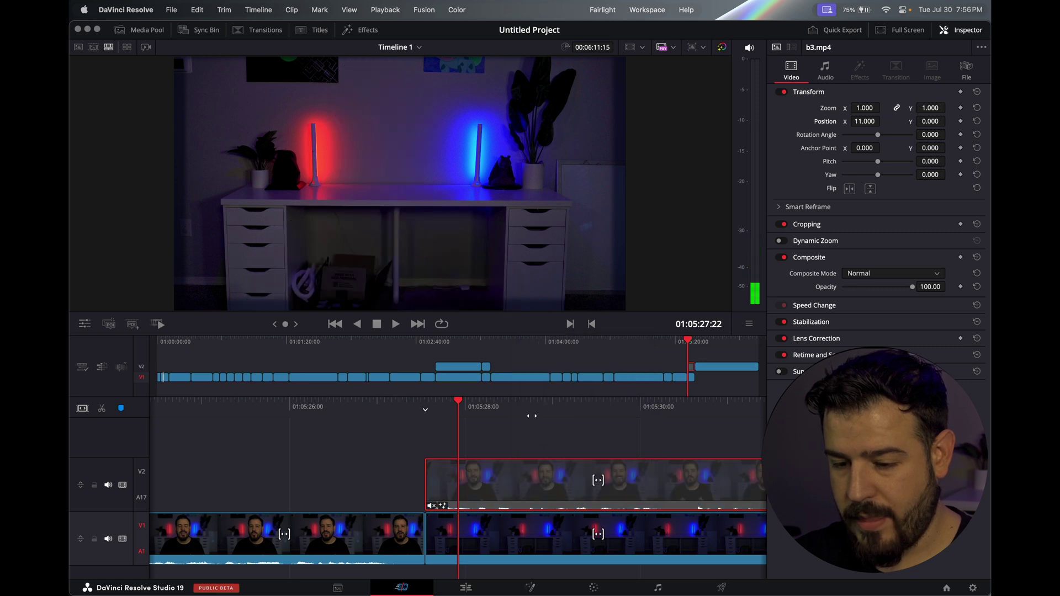
pyautogui.rightClick(519, 494)
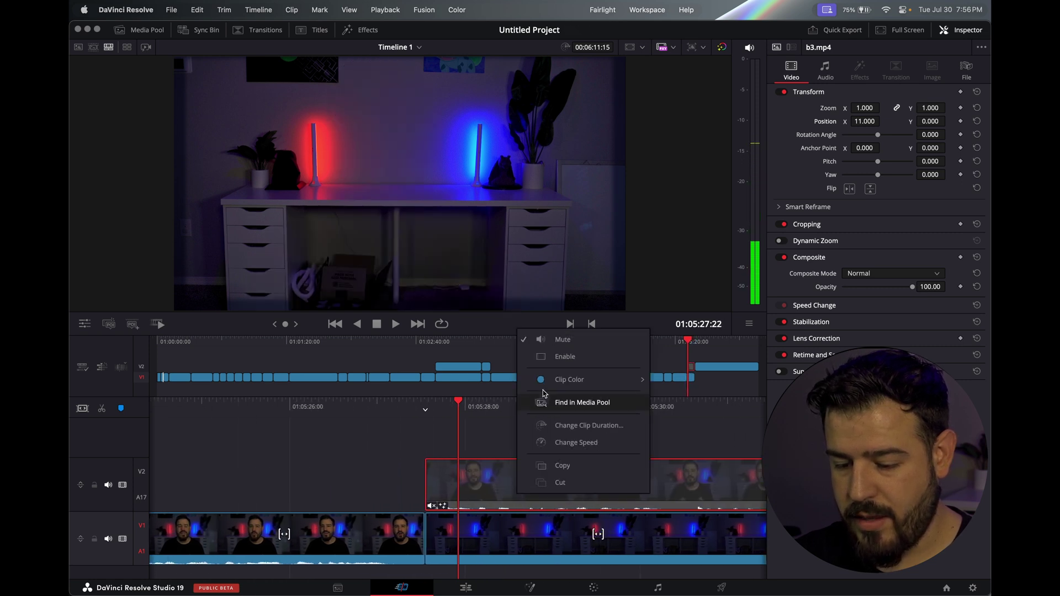
pyautogui.click(555, 357)
pyautogui.press('Left')
pyautogui.press('Left')
pyautogui.press('Left')
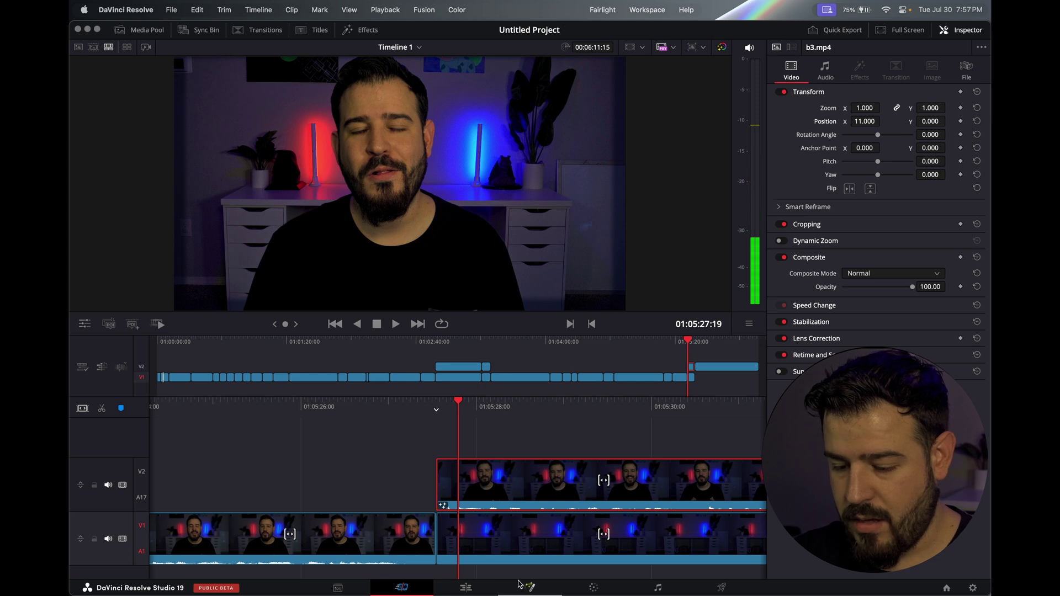
# Apply Box Blur to the lower V1 clip, then open the upper V2 clip in Fusion
pyautogui.click(519, 543)
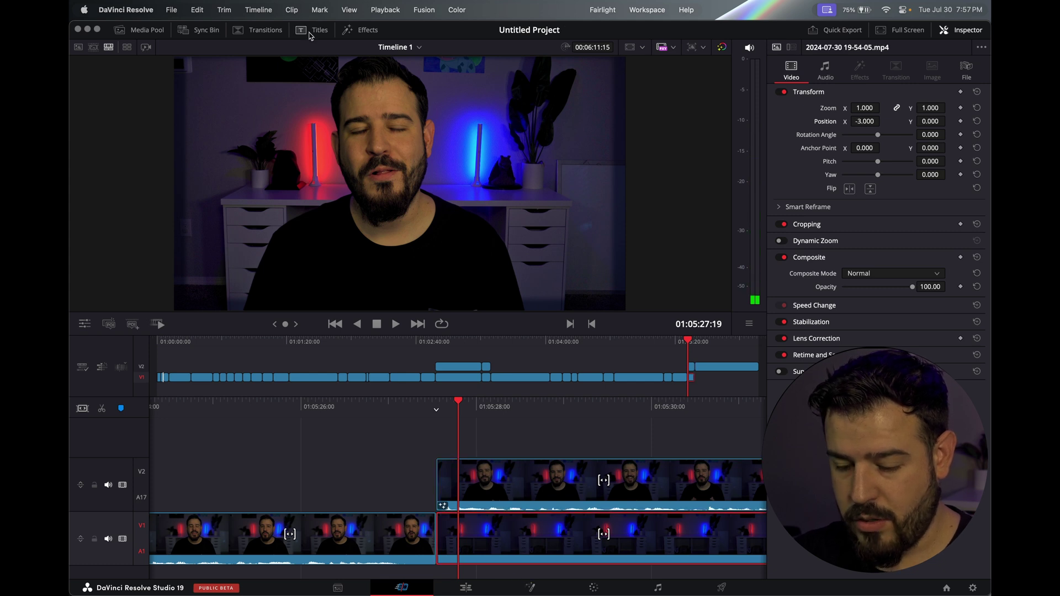
pyautogui.click(362, 30)
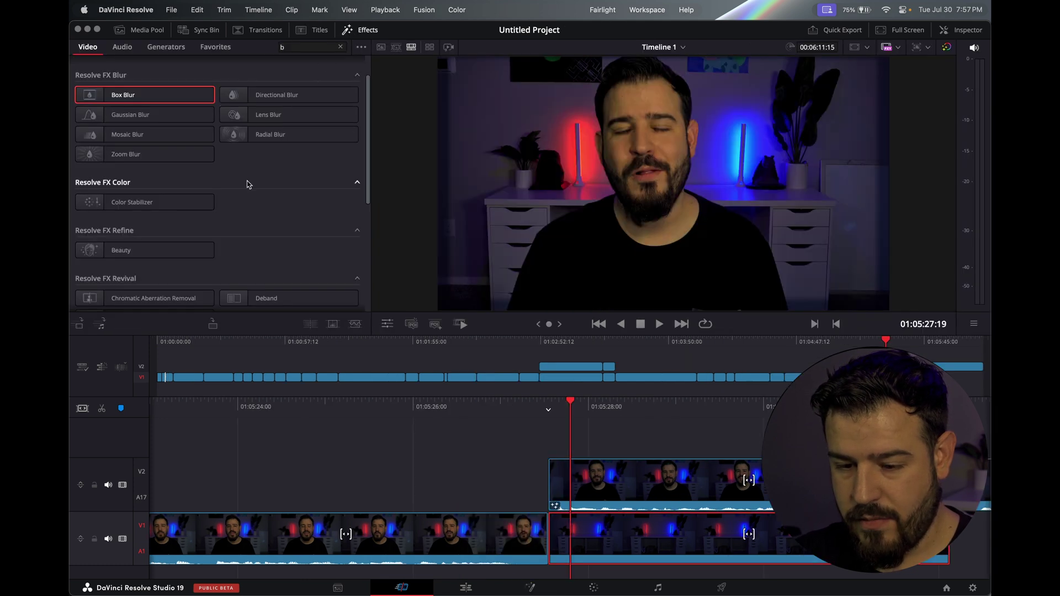
pyautogui.moveTo(147, 93); pyautogui.dragTo(628, 530)
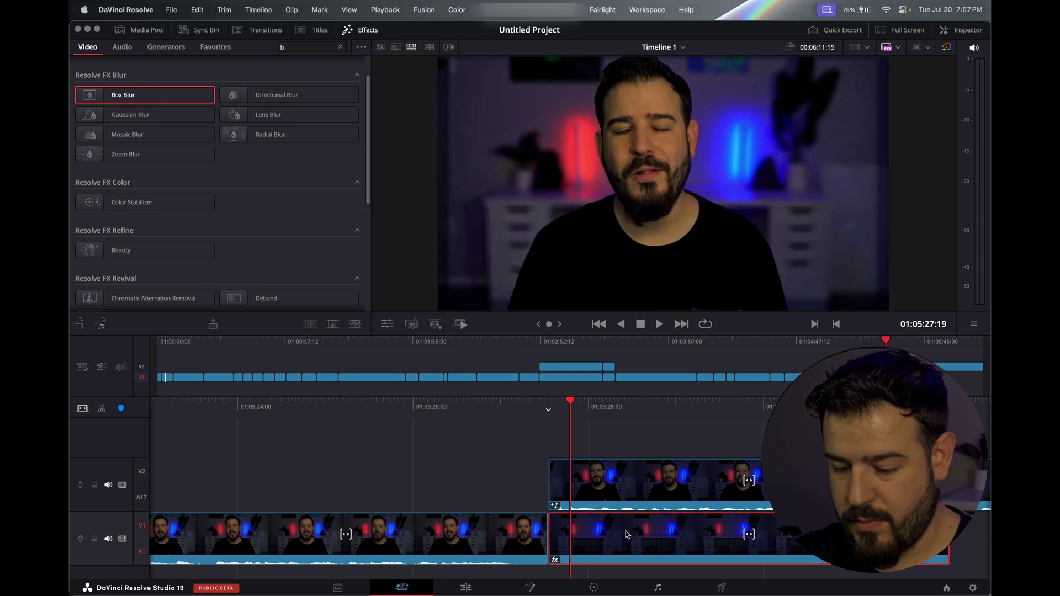
pyautogui.click(626, 486)
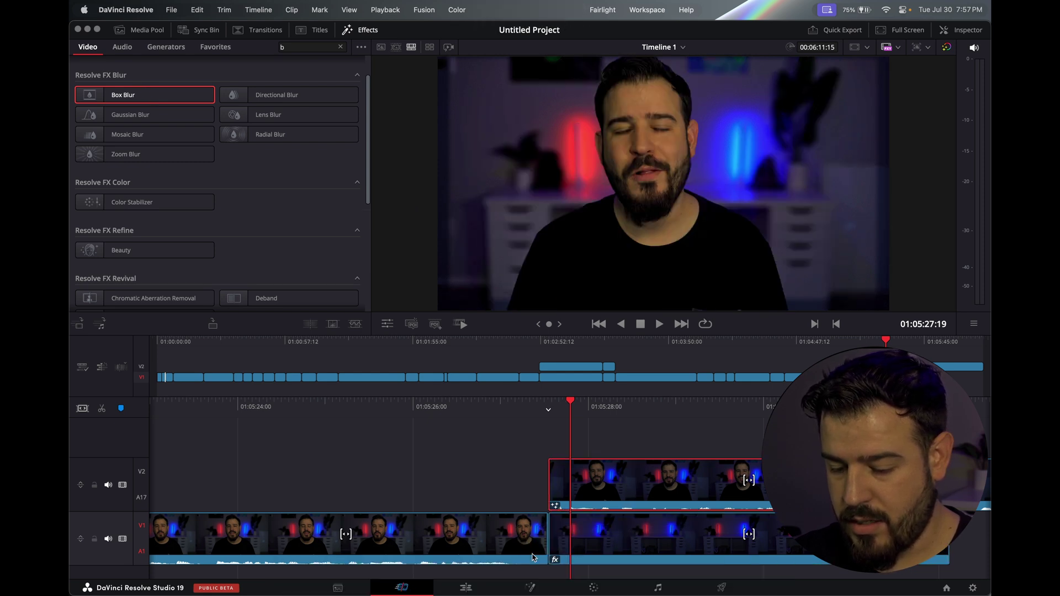
pyautogui.click(530, 588)
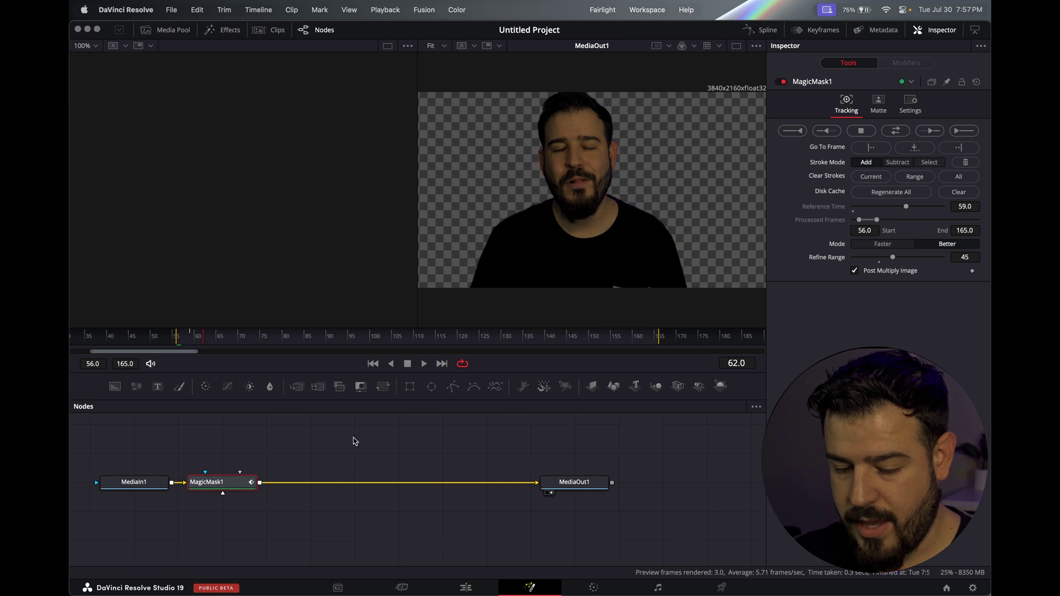
# Draw a Magic Mask stroke over the presenter and go back to the Edit page timeline
pyautogui.moveTo(573, 133)
pyautogui.mouseDown()
pyautogui.moveTo(570, 203)
pyautogui.moveTo(650, 268)
pyautogui.moveTo(584, 132)
pyautogui.mouseUp()
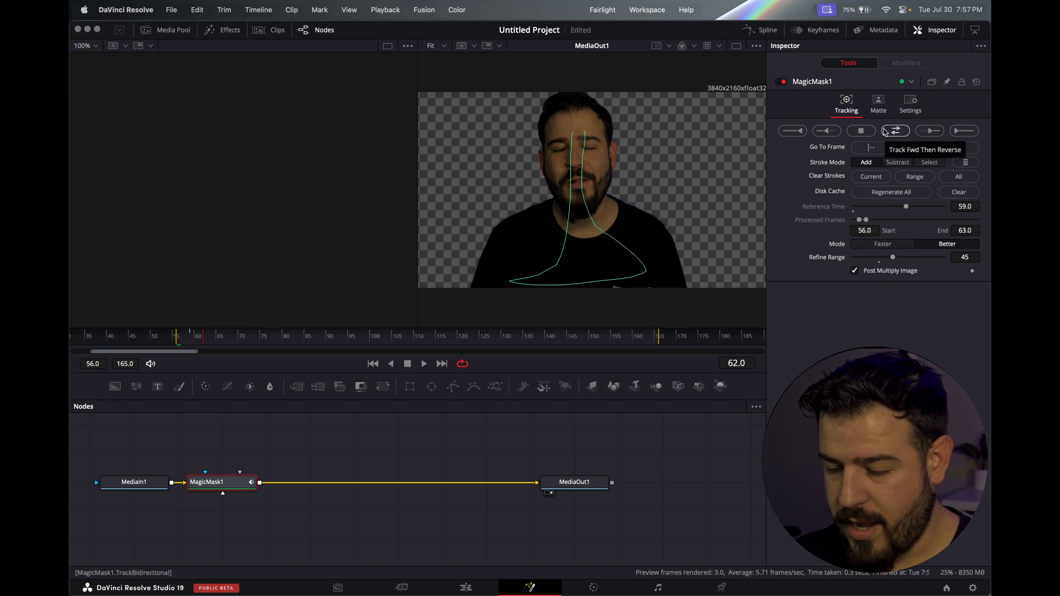
pyautogui.click(414, 584)
pyautogui.click(549, 407)
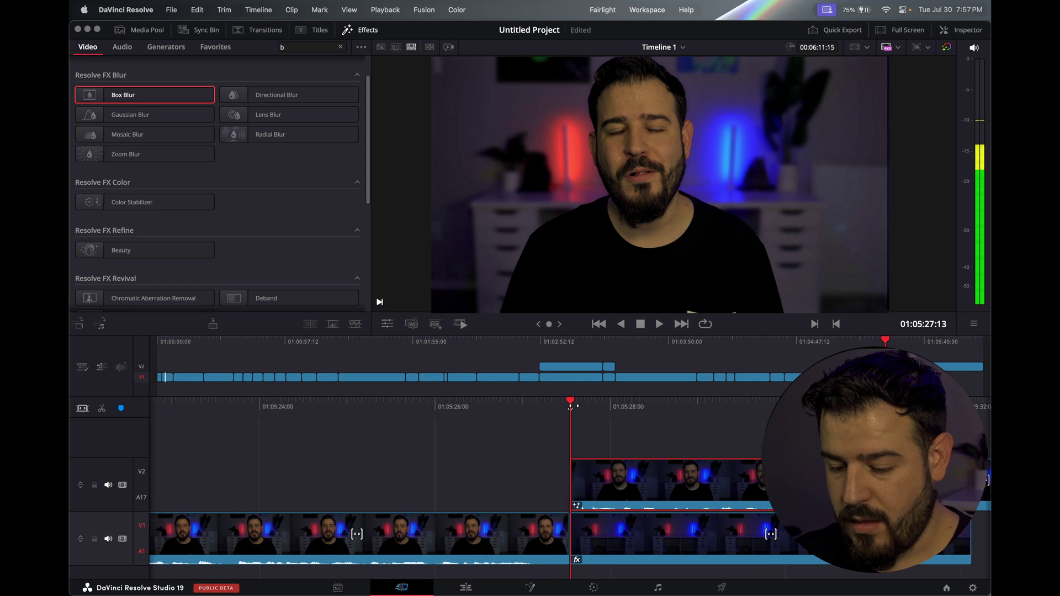